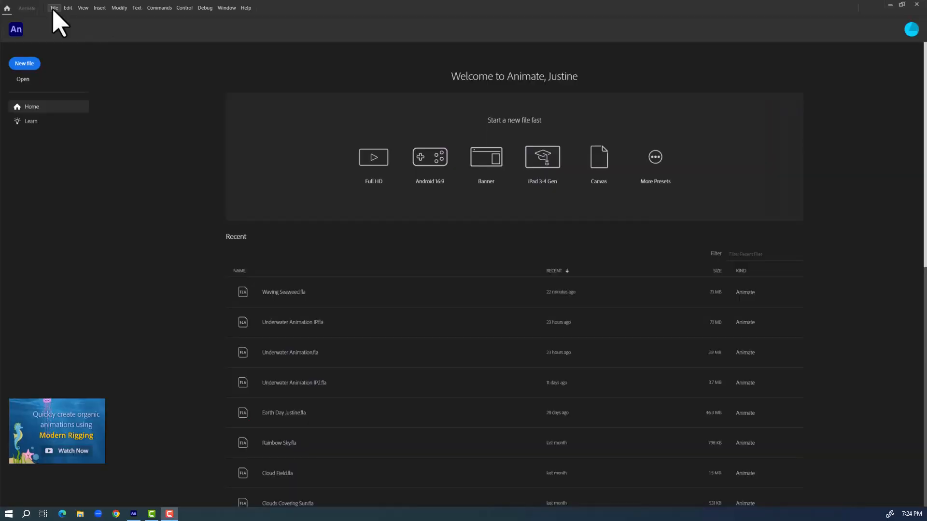
Create a Full HD document of 1920 x 1080 at 24 fps for ActionScript 3.0 and set the stage view to 75%
click(24, 64)
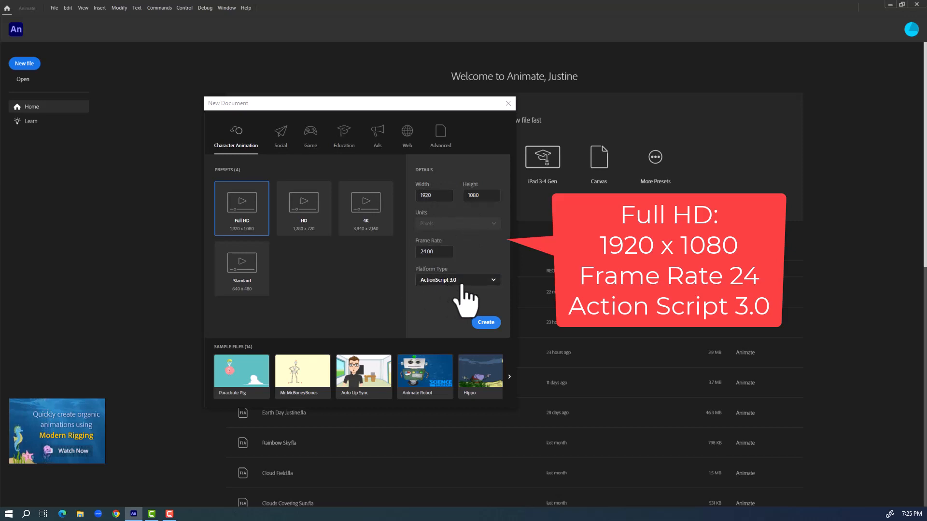
click(493, 324)
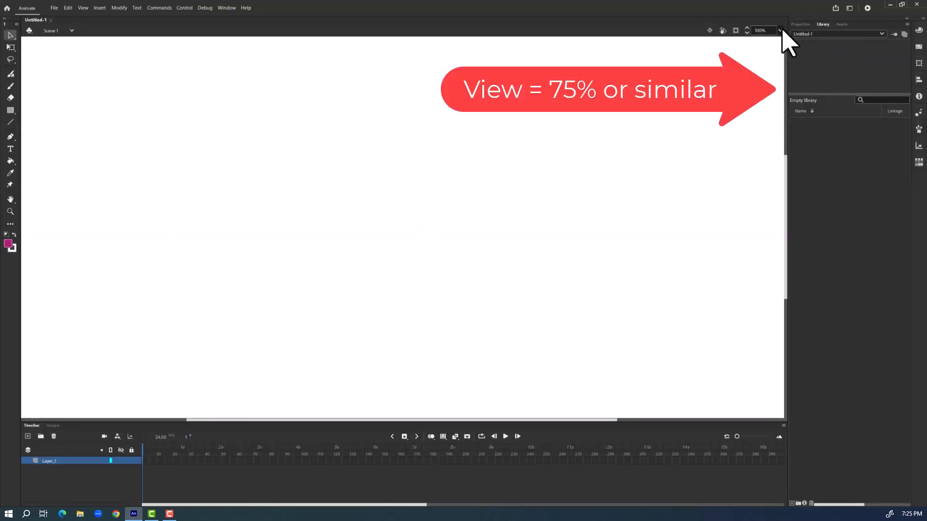
click(780, 31)
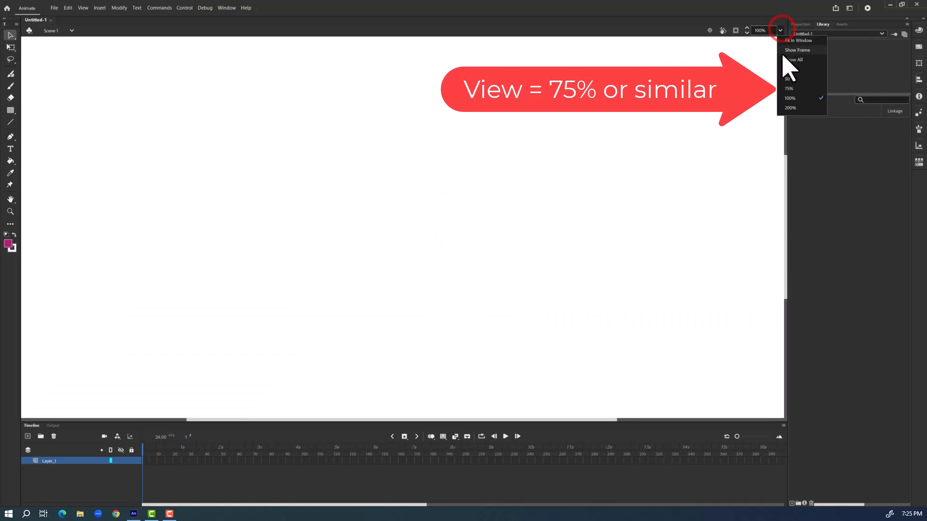
click(789, 89)
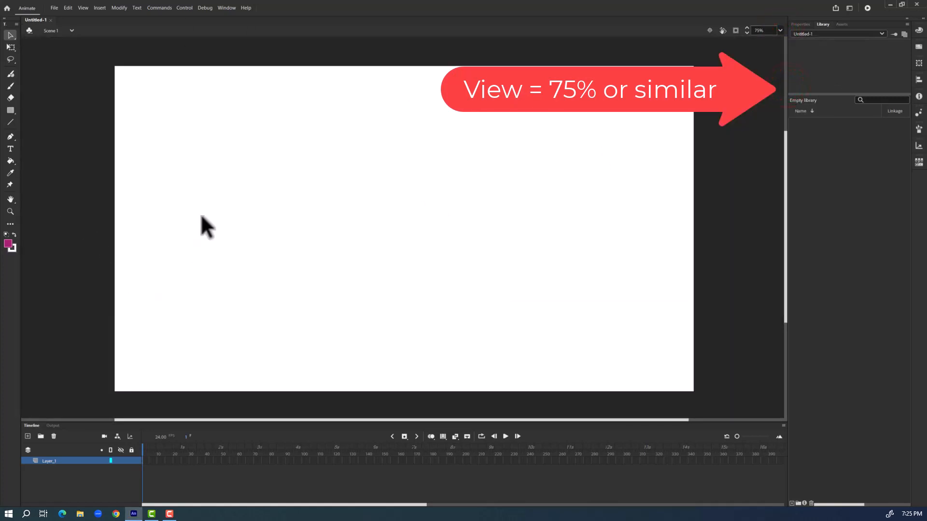
Choose Underwater Rock Formations.ai from the Underwater Rock Formations folder for import to the stage
click(54, 8)
mouse_move(113, 144)
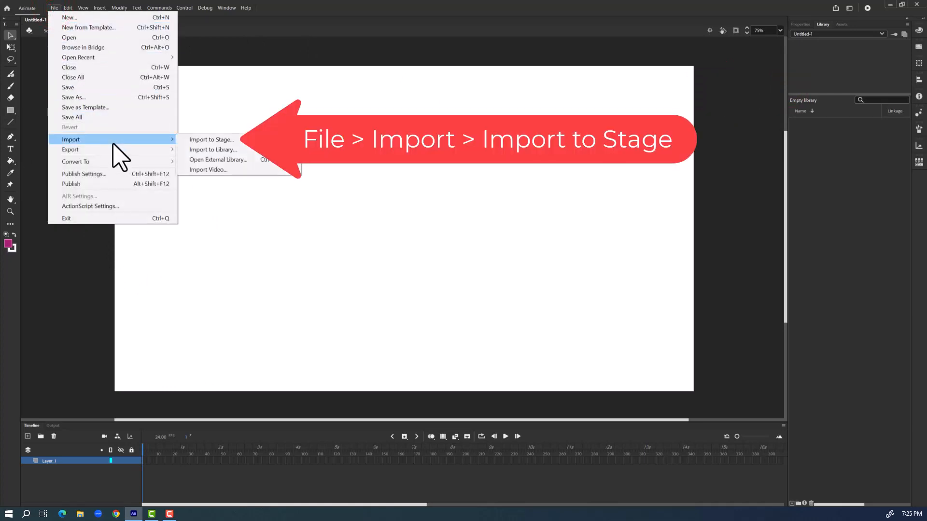
click(195, 140)
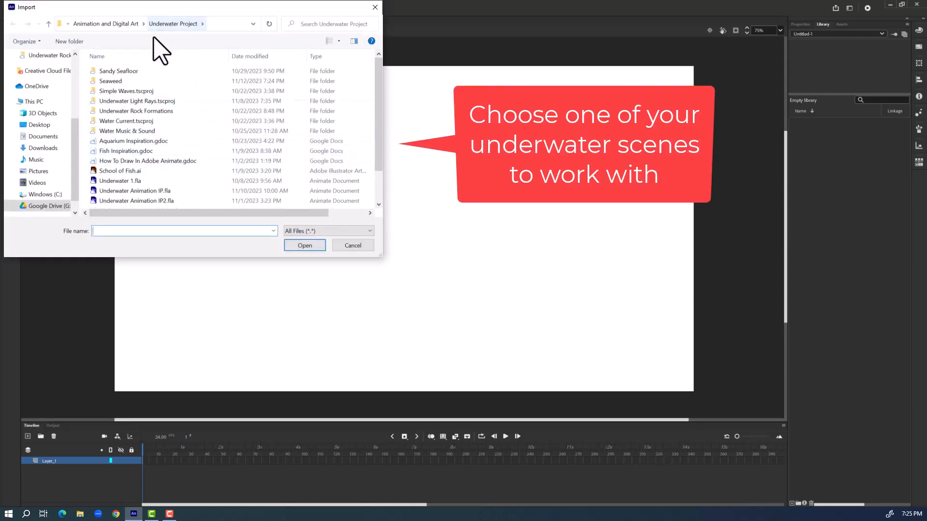
double_click(109, 112)
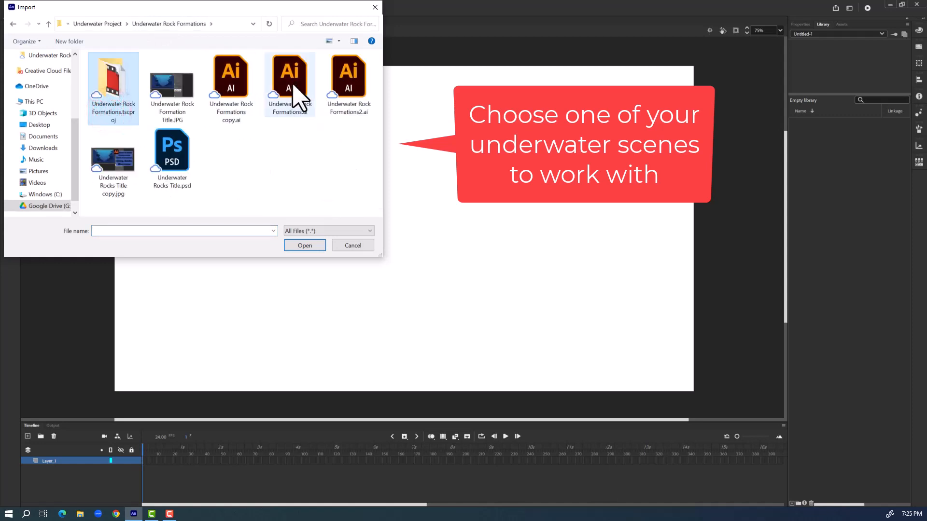
double_click(293, 87)
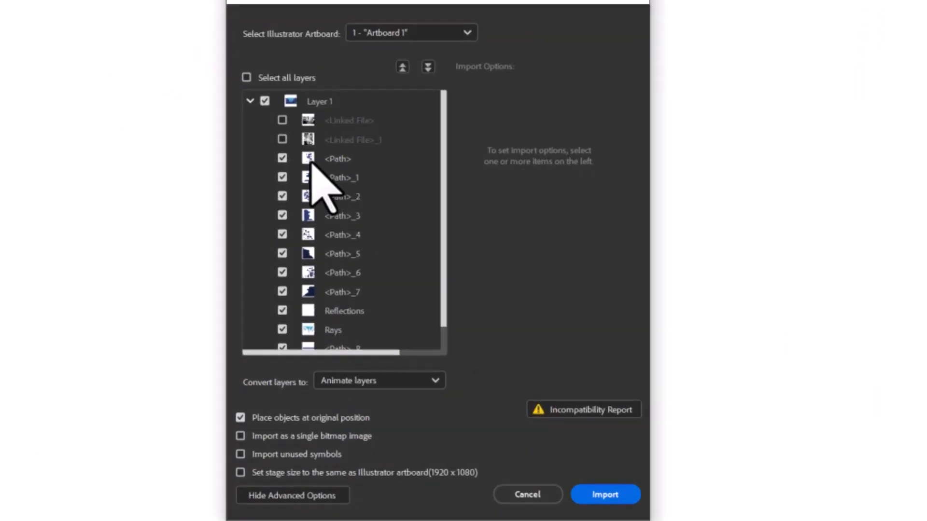
Import only the Rays, <Path>_8 and <Rectangle> sub-layers to the stage as a single bitmap image
scroll(364, 183, down, 1)
scroll(364, 196, up, 1)
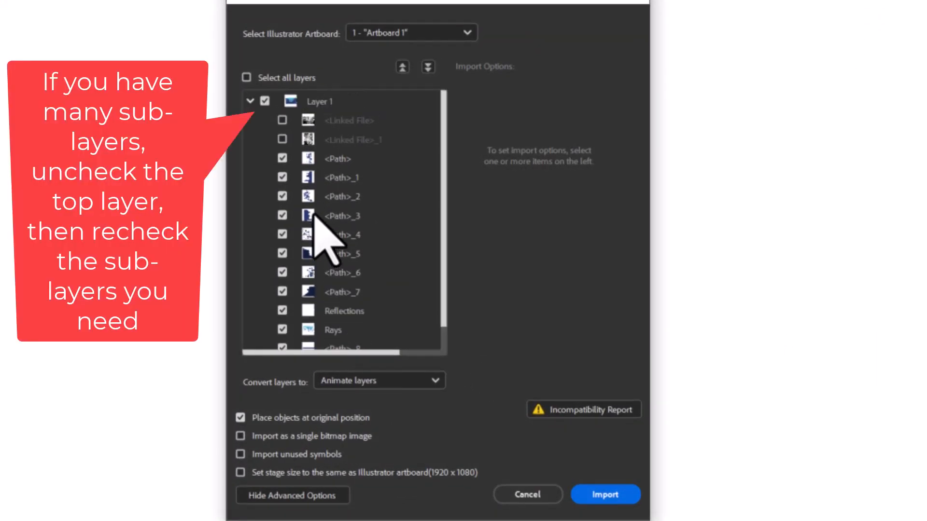
click(266, 101)
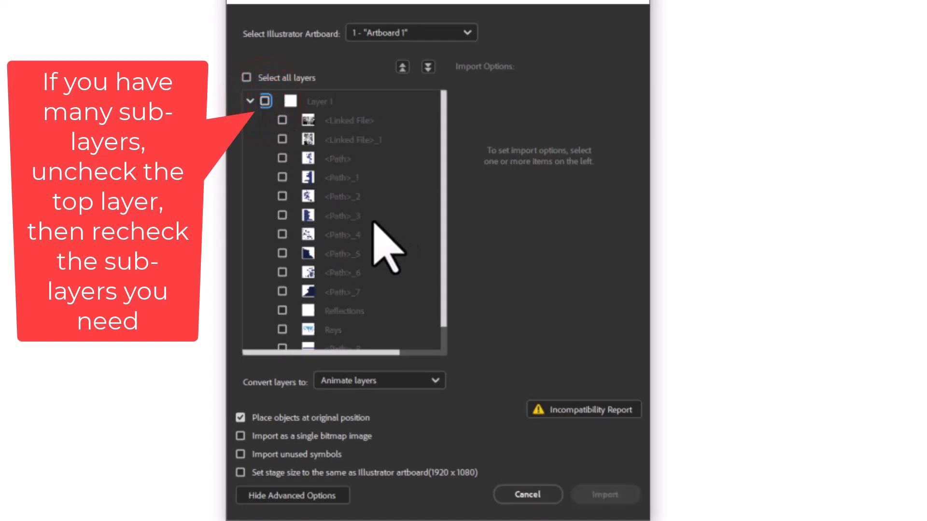
scroll(374, 223, down, 1)
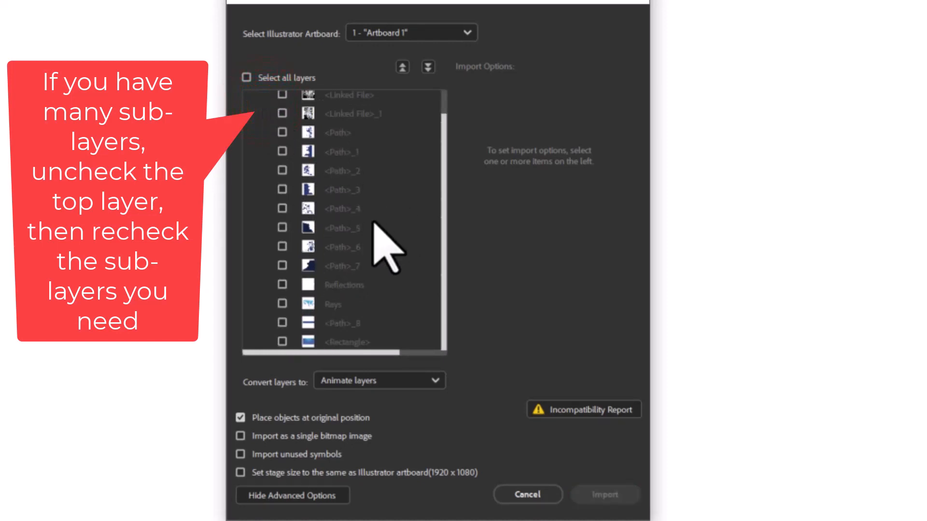
click(283, 342)
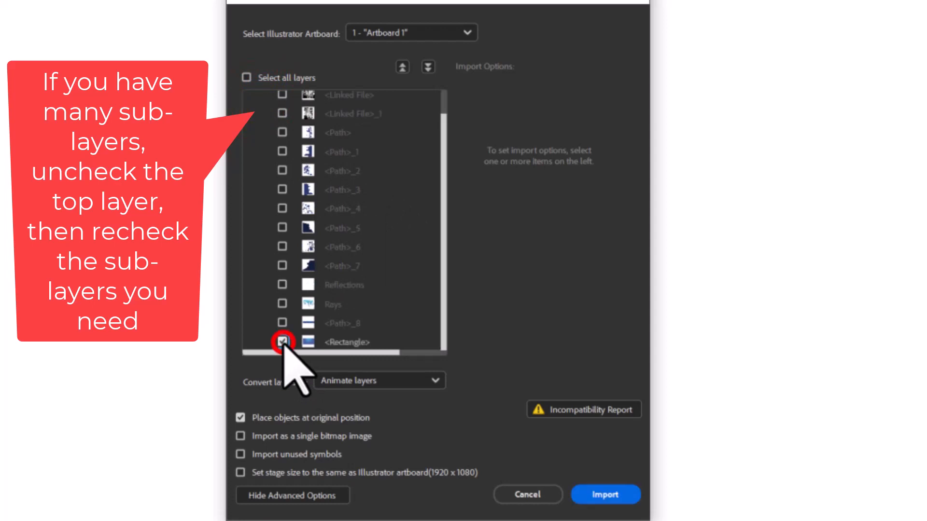
click(282, 323)
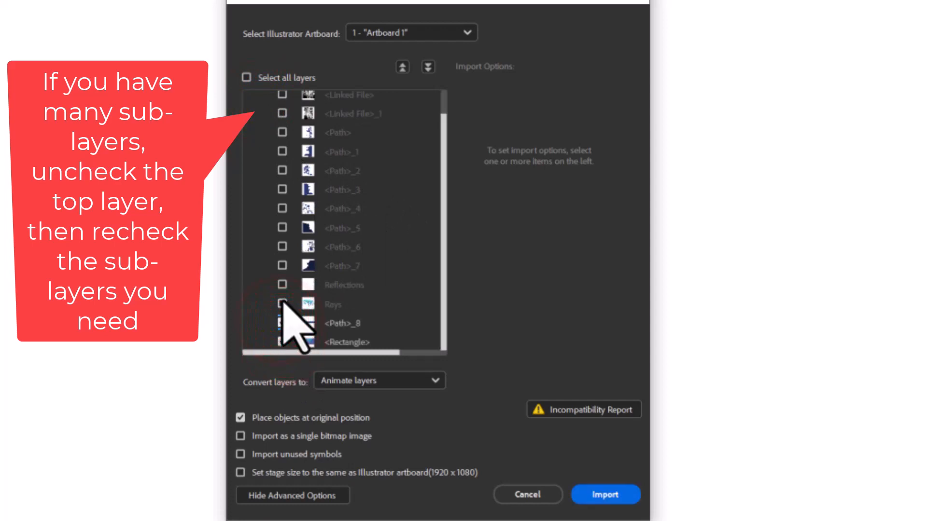
click(282, 304)
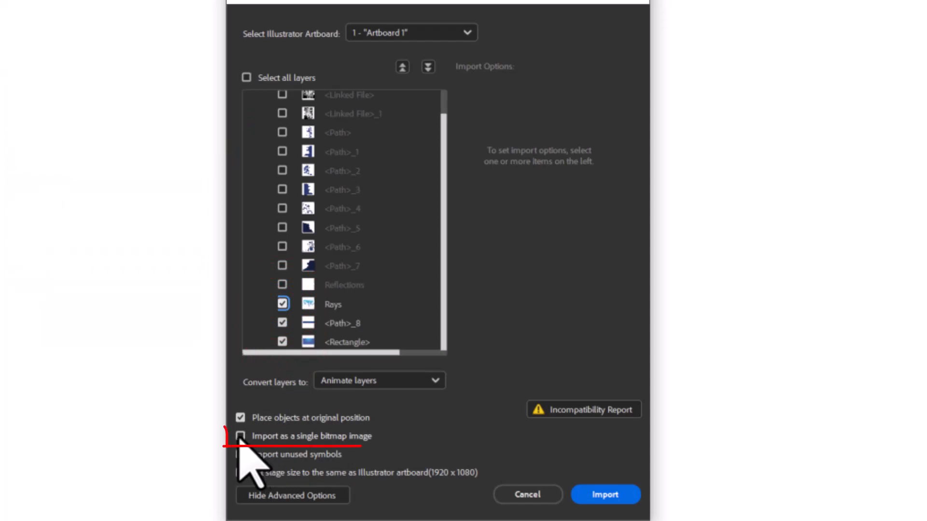
click(266, 436)
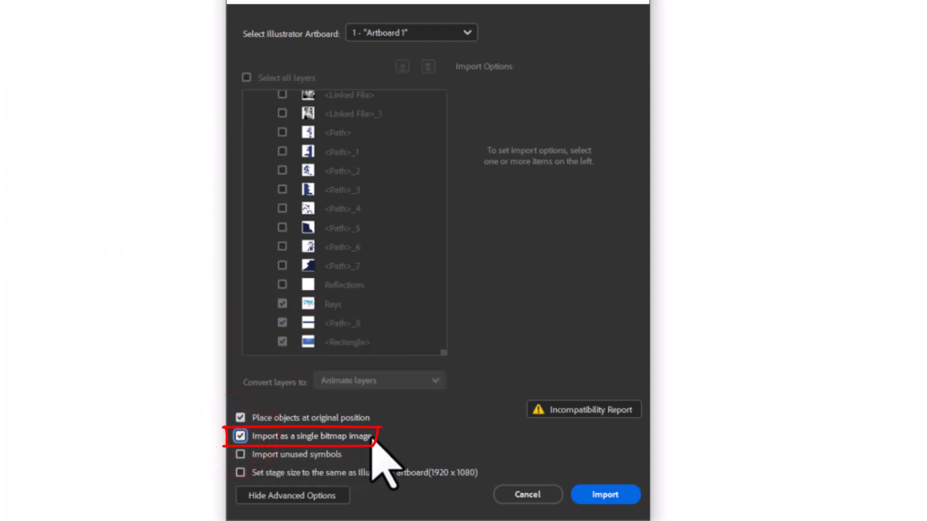
click(606, 495)
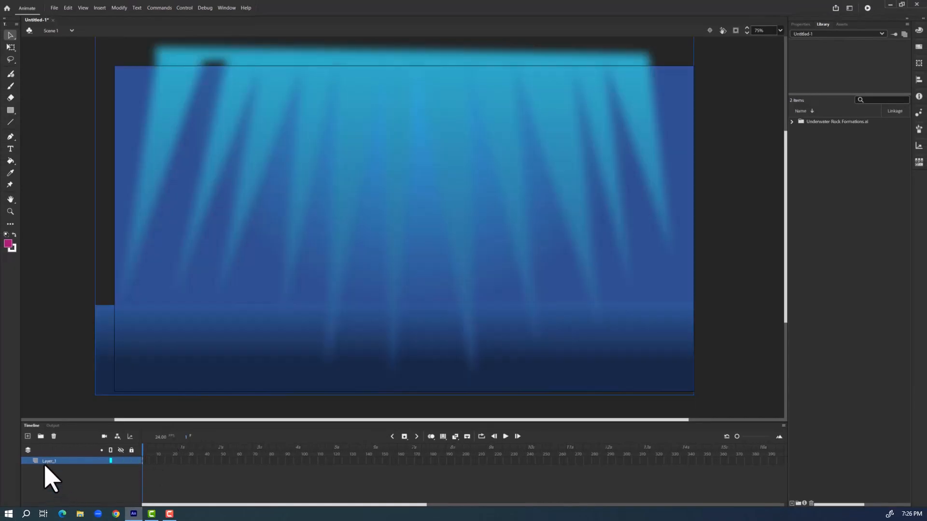
Rename the layer holding the imported background as Water and lock it
double_click(47, 460)
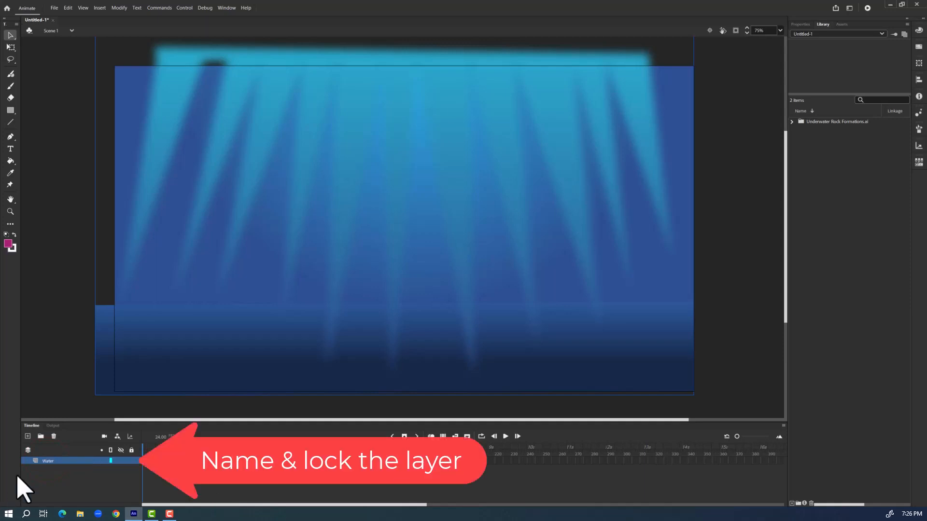
click(131, 461)
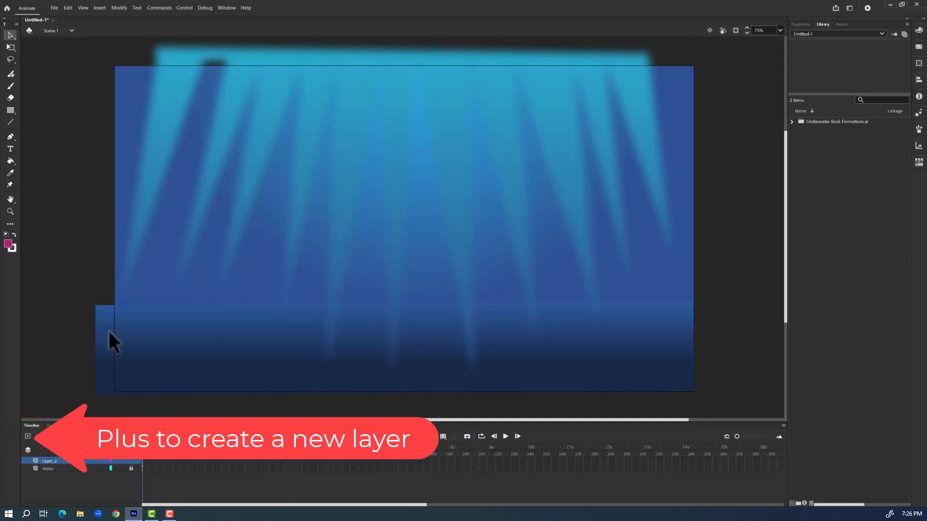
Import sub-layers <Path>_4 to <Path>_7 of Underwater Rock Formations.ai to the stage as a single bitmap on the layer above Water
click(55, 8)
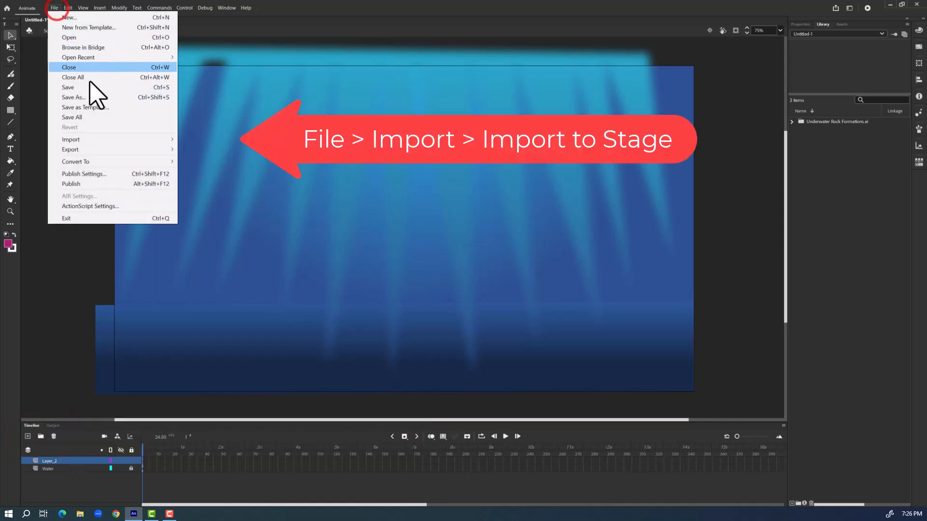
mouse_move(117, 139)
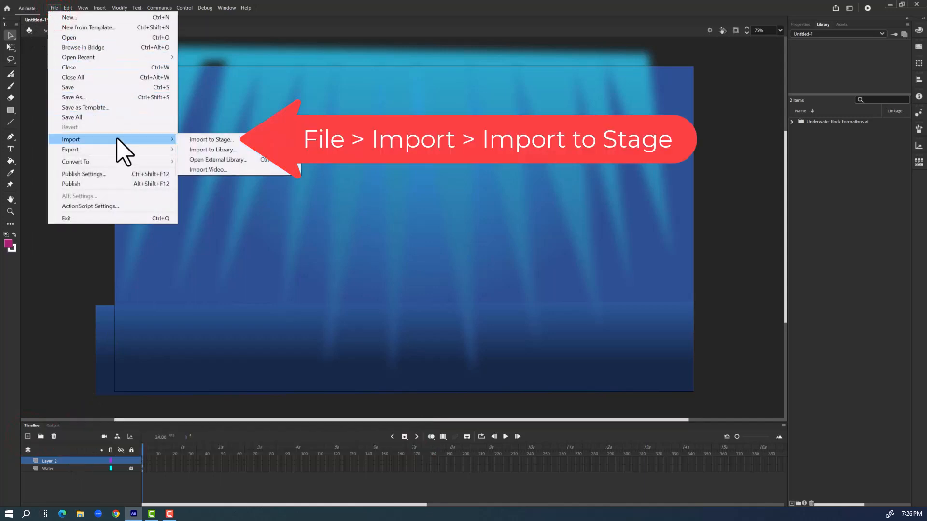
click(192, 140)
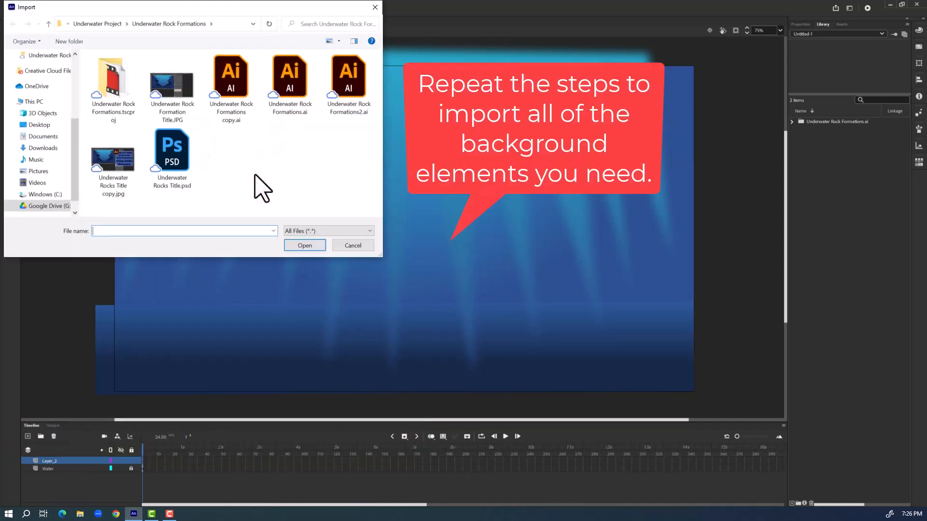
double_click(289, 79)
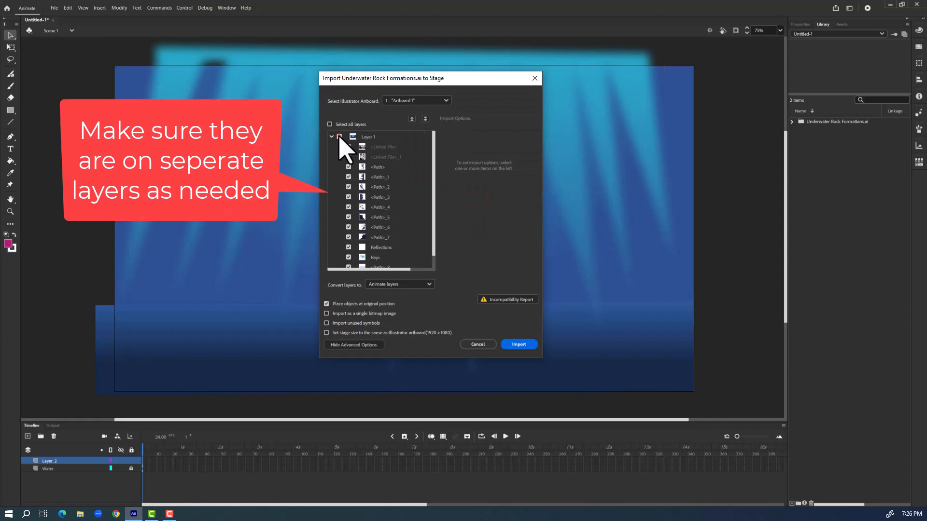
click(340, 136)
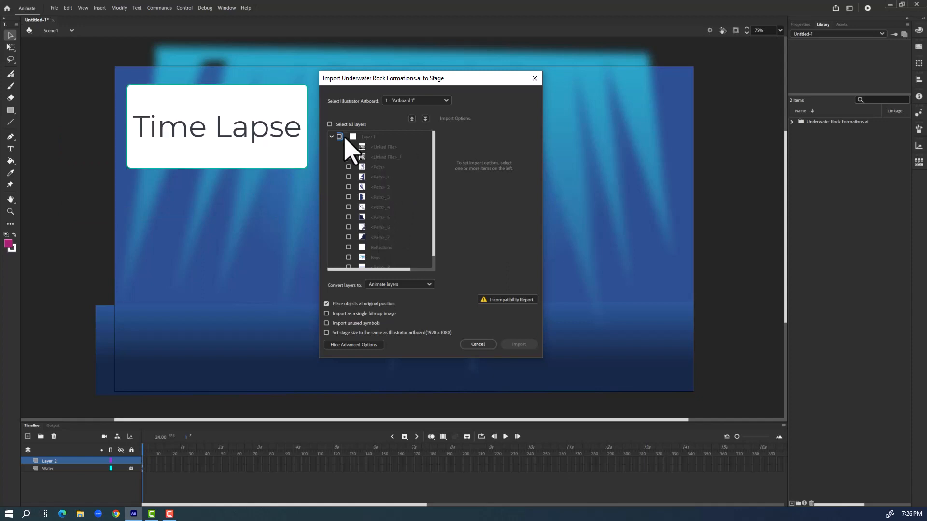
scroll(351, 174, down, 2)
click(349, 224)
click(349, 214)
click(348, 203)
click(348, 194)
click(327, 314)
click(519, 345)
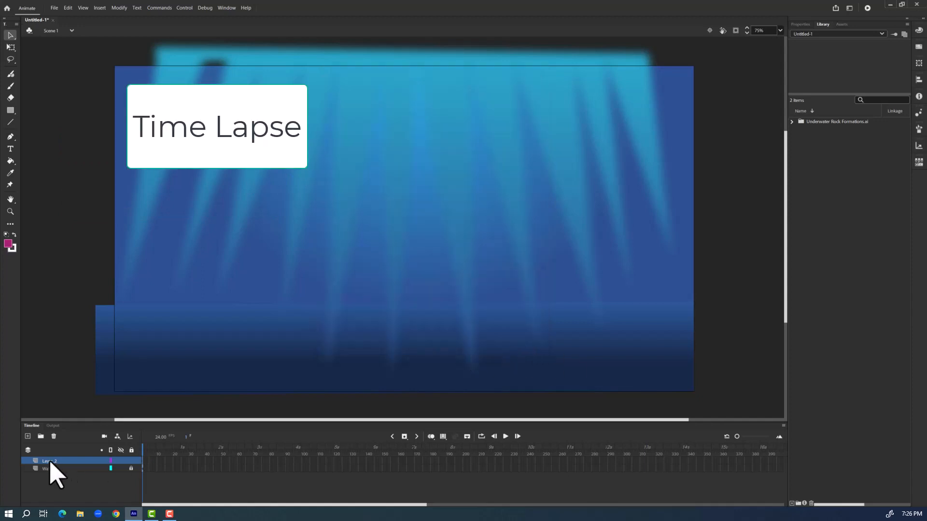
Rename the layer above Water as Back_Rocks and lock it
double_click(51, 461)
key(Return)
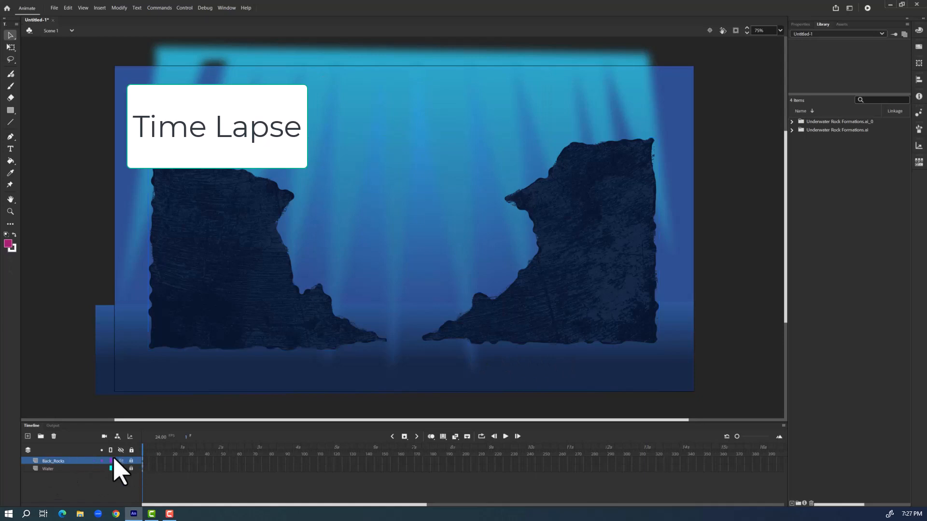
Add a layer, import sub-layers <Path> to <Path>_3 of Underwater Rock Formations.ai to the stage, and name the layer Front_Rocks
click(28, 437)
click(54, 8)
click(202, 139)
double_click(290, 84)
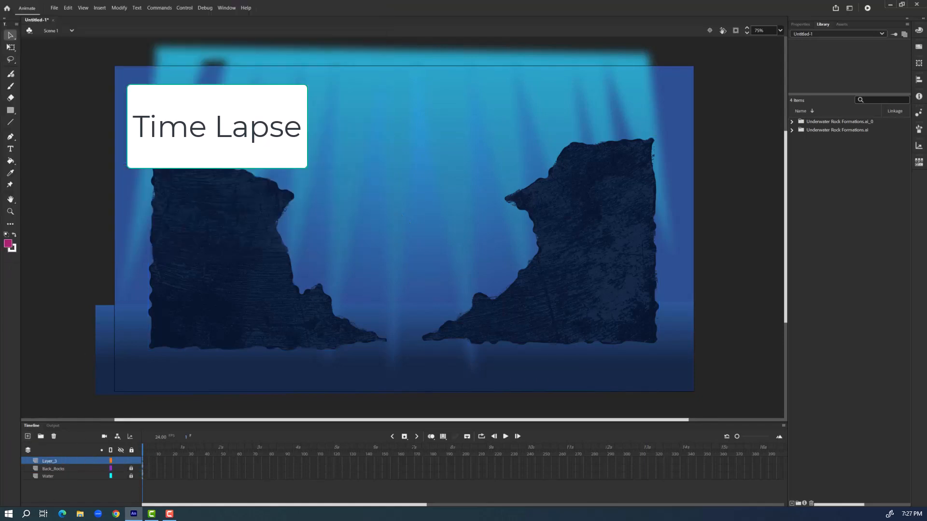
click(339, 137)
click(348, 197)
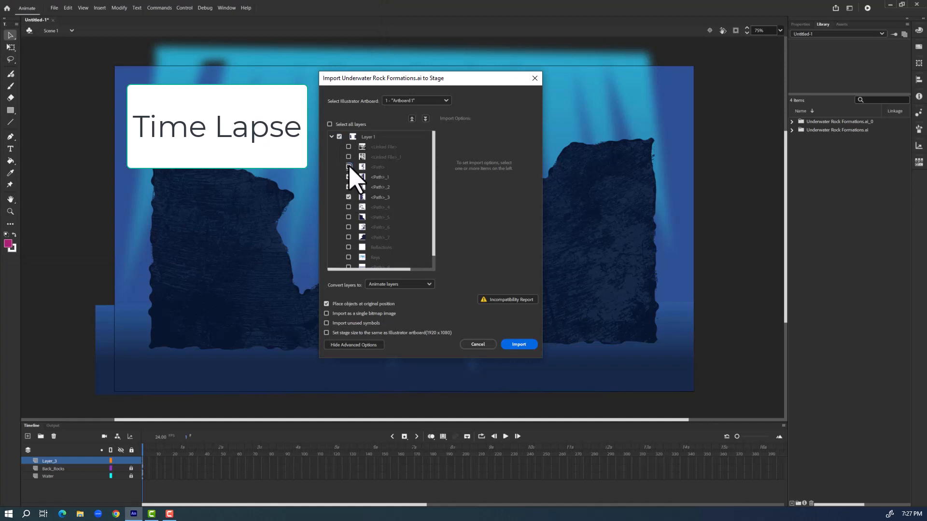
click(519, 345)
double_click(50, 462)
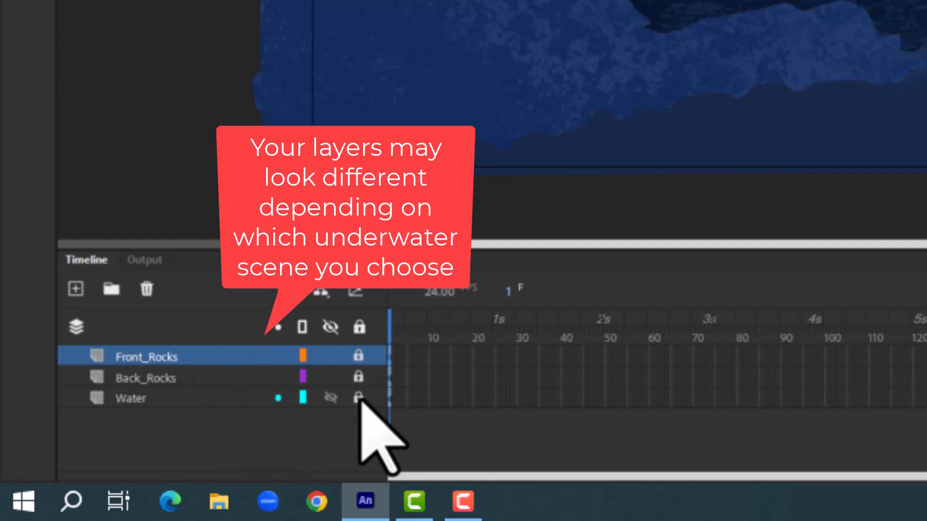
Add a new layer above Front_Rocks and choose Seaweed w Decorative Brushes.ai for import to the library
click(76, 289)
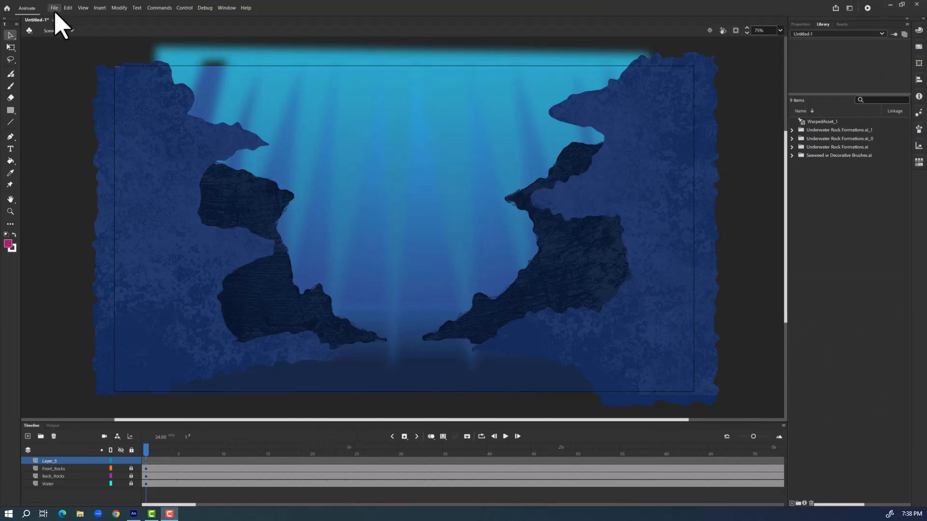
click(54, 8)
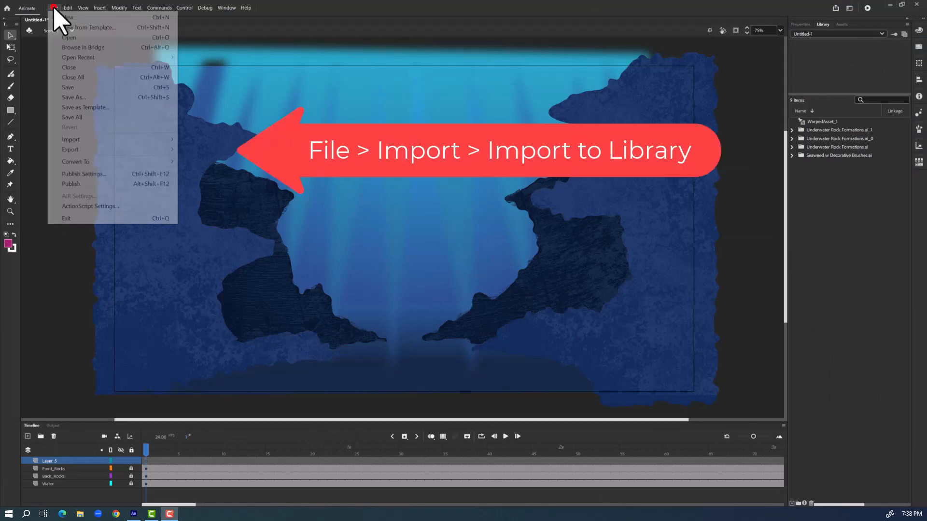
mouse_move(104, 141)
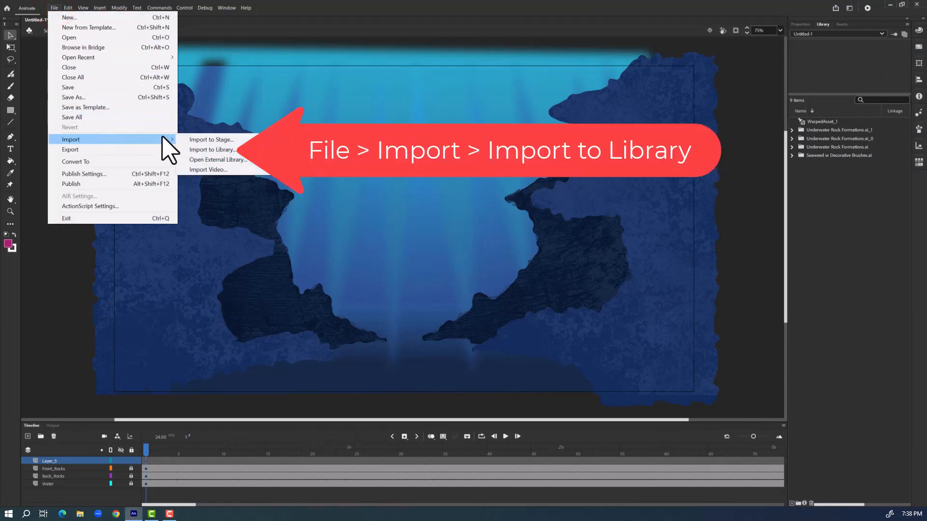
click(204, 149)
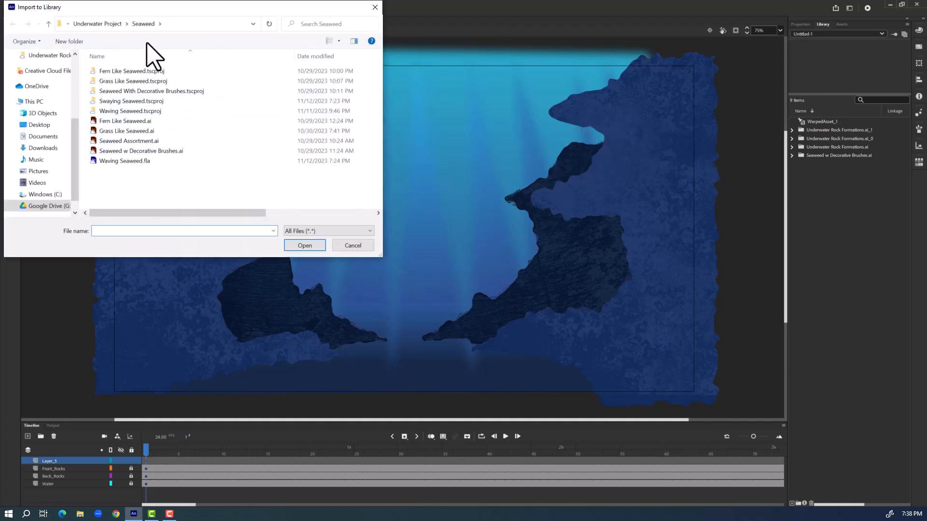
double_click(126, 150)
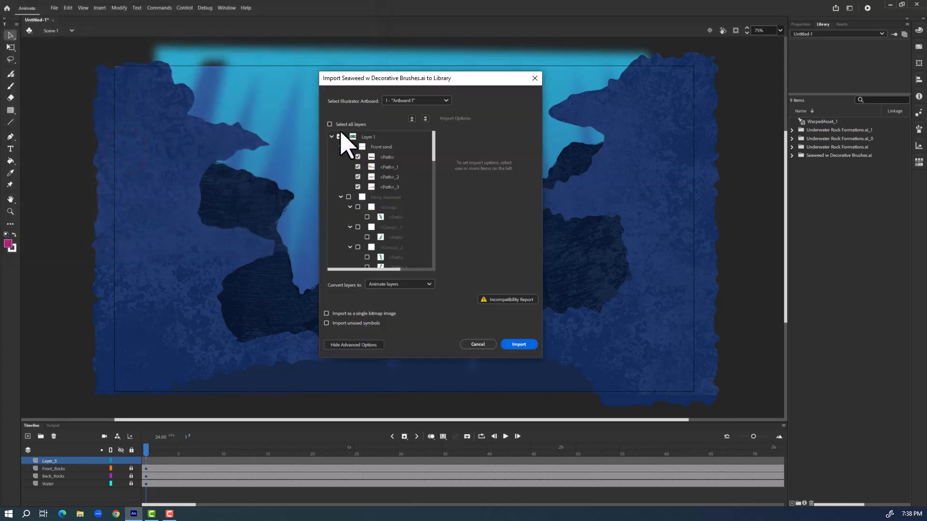
Import only the <Group> sub-layer with its compound paths from Seaweed w Decorative Brushes.ai to the library as a single bitmap image
click(339, 136)
scroll(374, 190, down, 8)
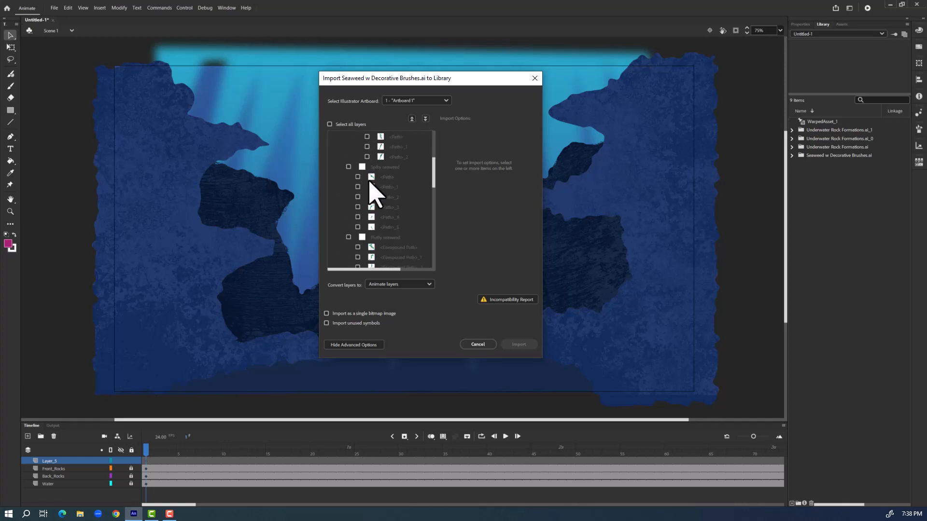
scroll(370, 197, down, 4)
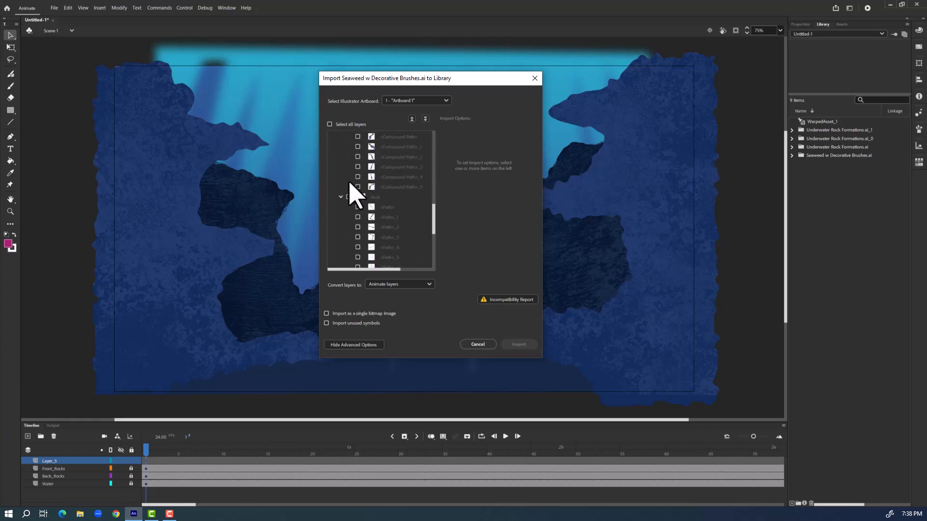
scroll(350, 182, up, 1)
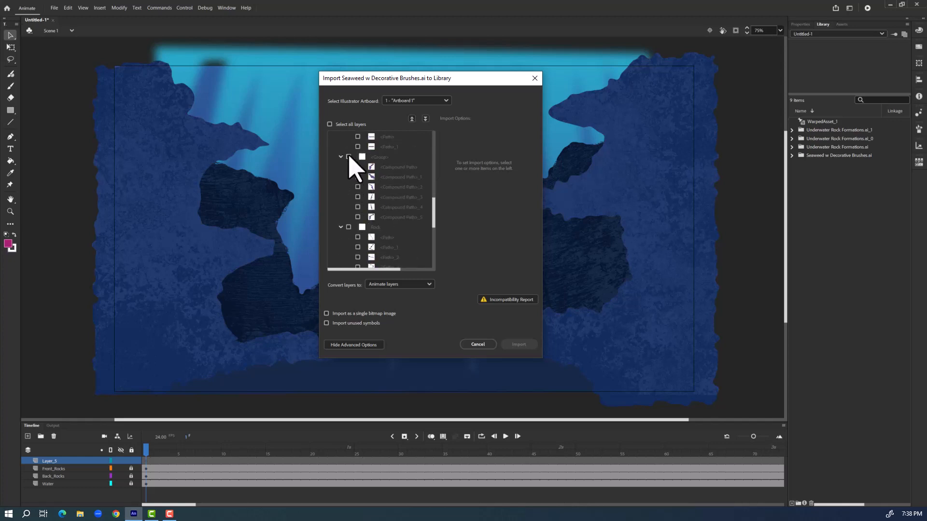
click(348, 157)
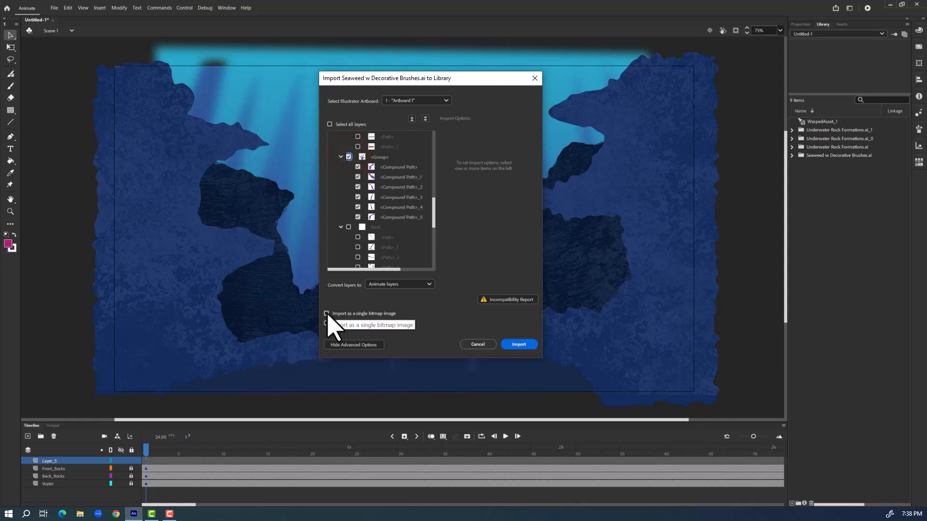
click(326, 313)
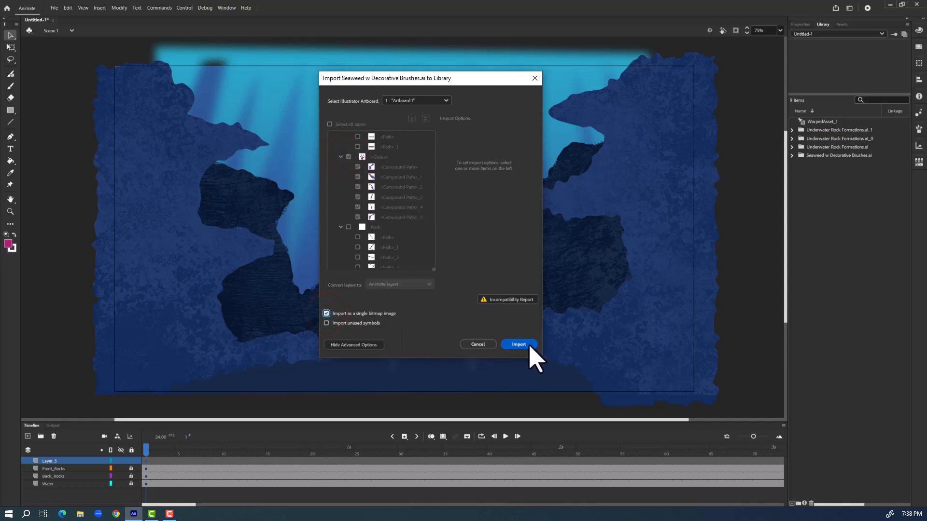
click(528, 346)
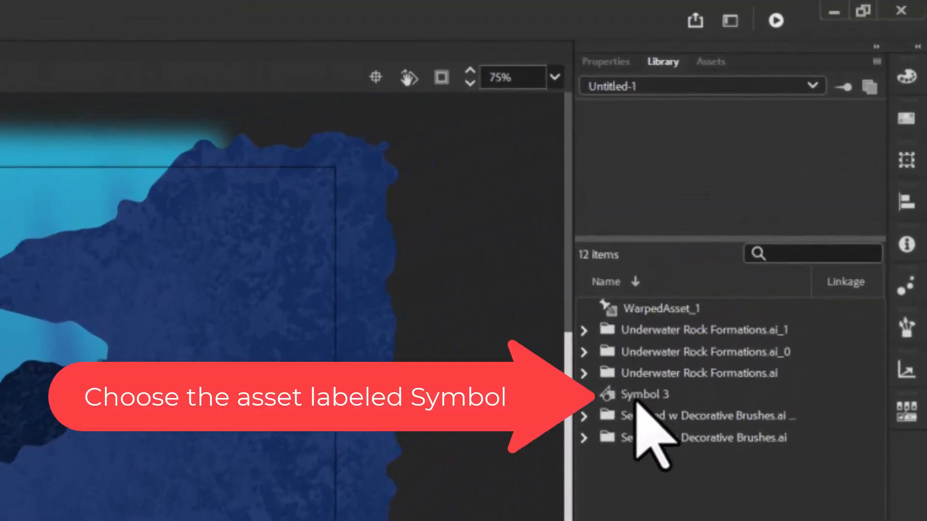
Place the seaweed bitmap from the Seaweed w Decorative Brushes.ai library folder on the left half of the stage and scale it down
click(637, 399)
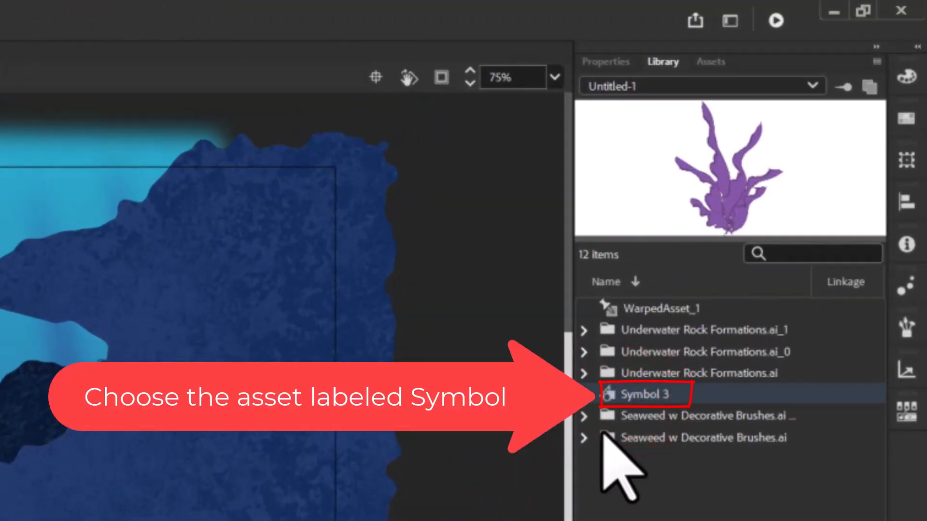
click(585, 437)
click(652, 456)
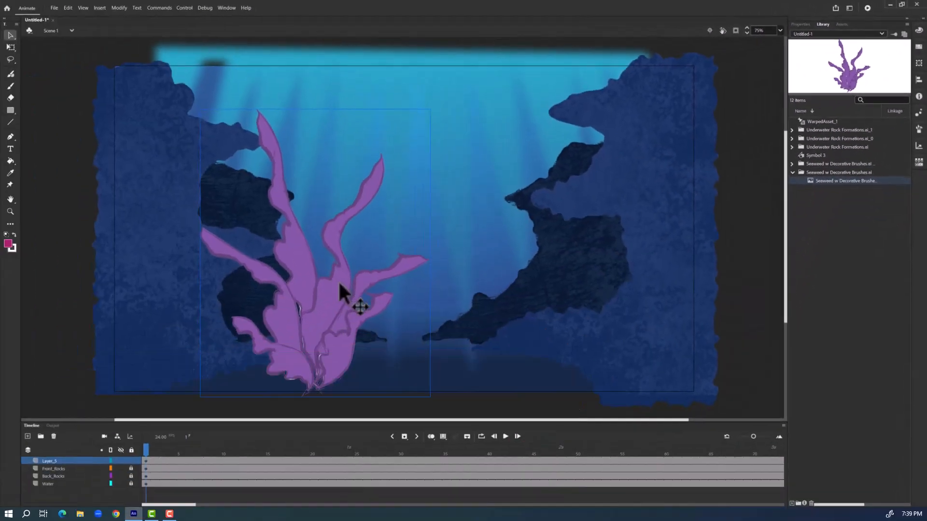
drag(340, 284, 348, 253)
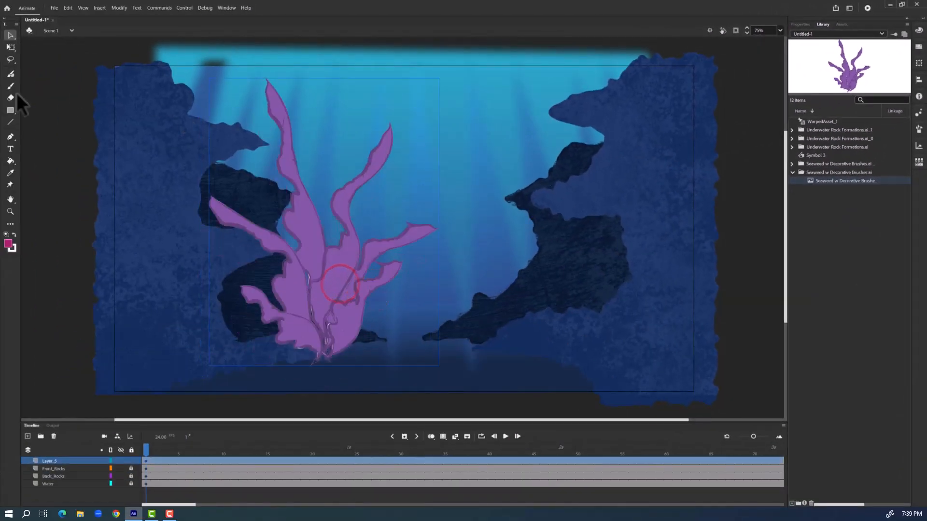
click(11, 47)
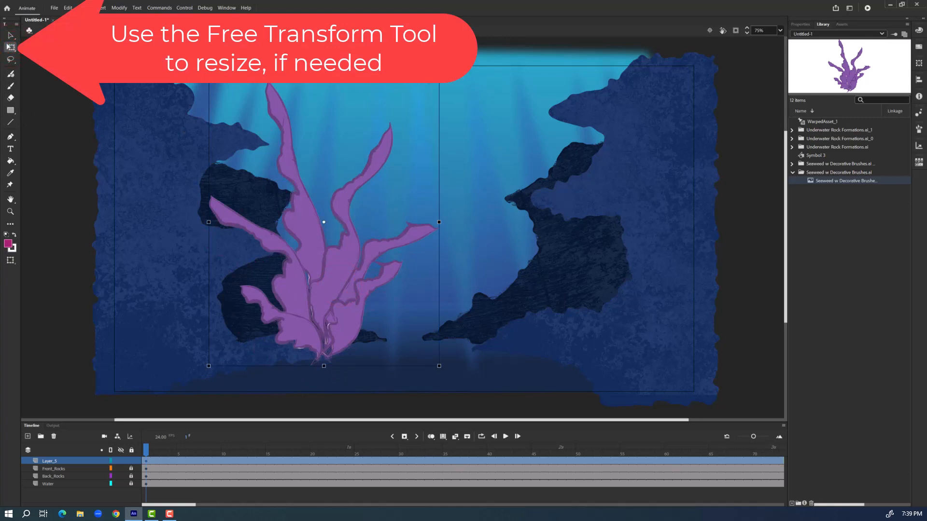
drag(438, 76, 371, 135)
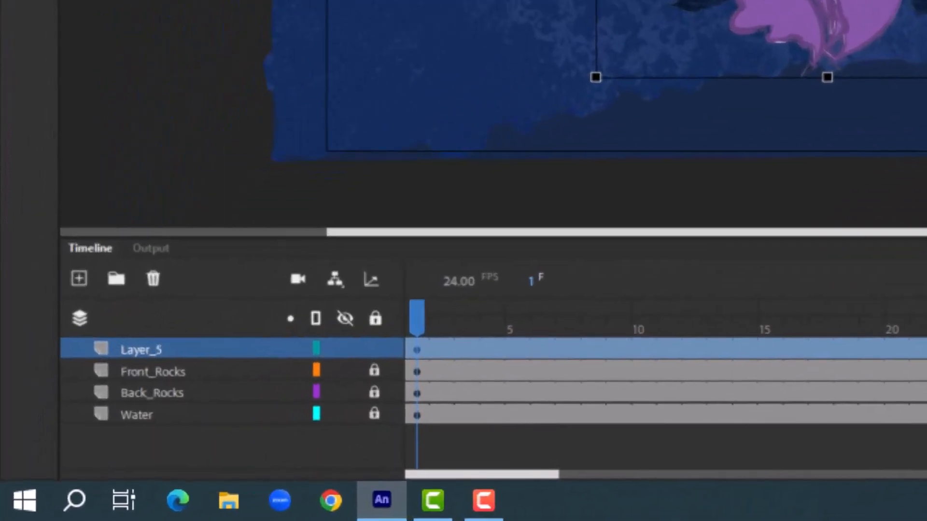
Rename Layer_5 as Seaweed and move it directly below the Front_Rocks layer
key(Return)
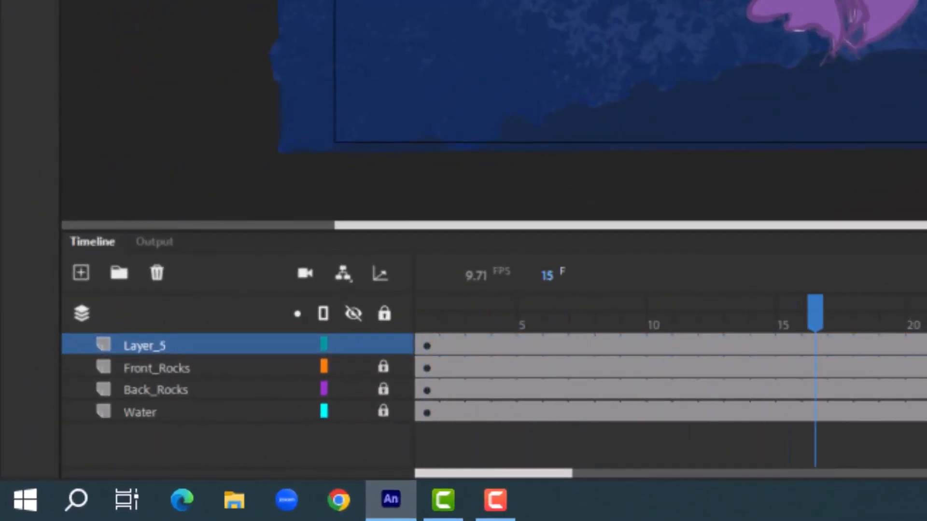
click(166, 344)
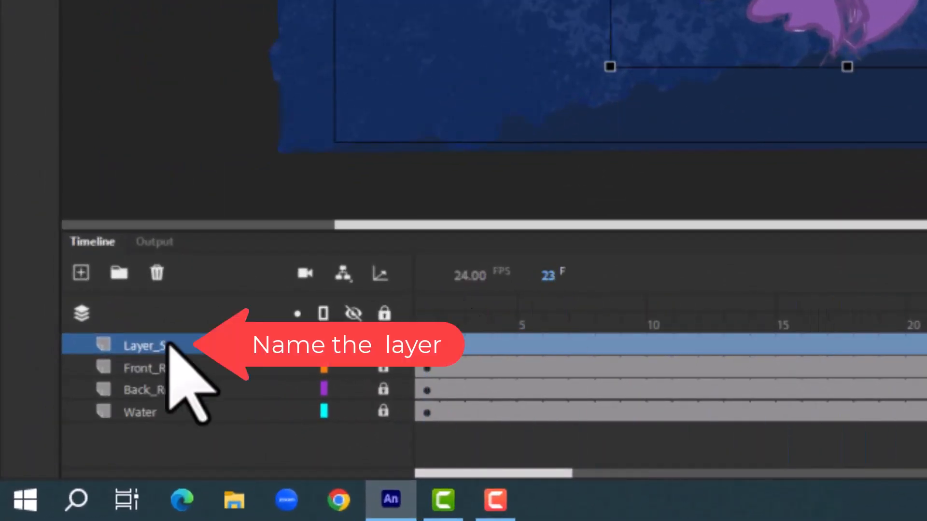
double_click(140, 344)
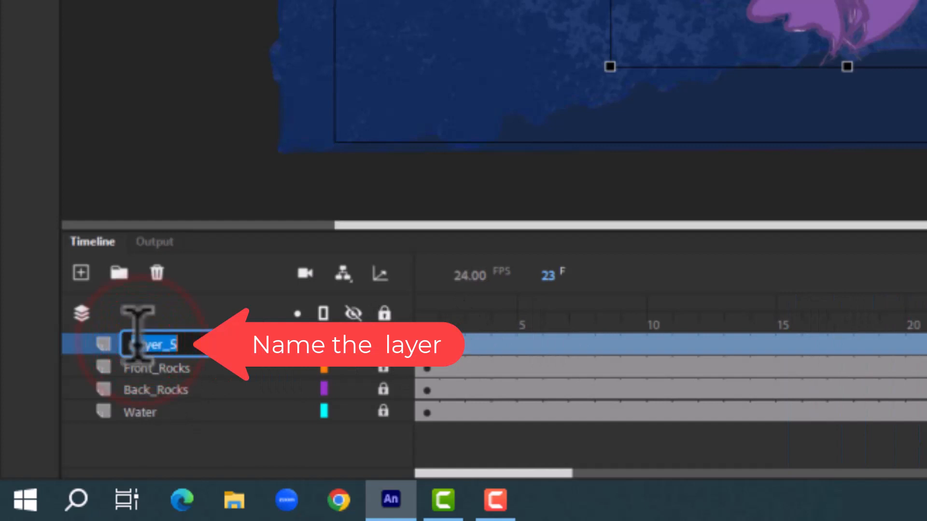
text(Craweed)
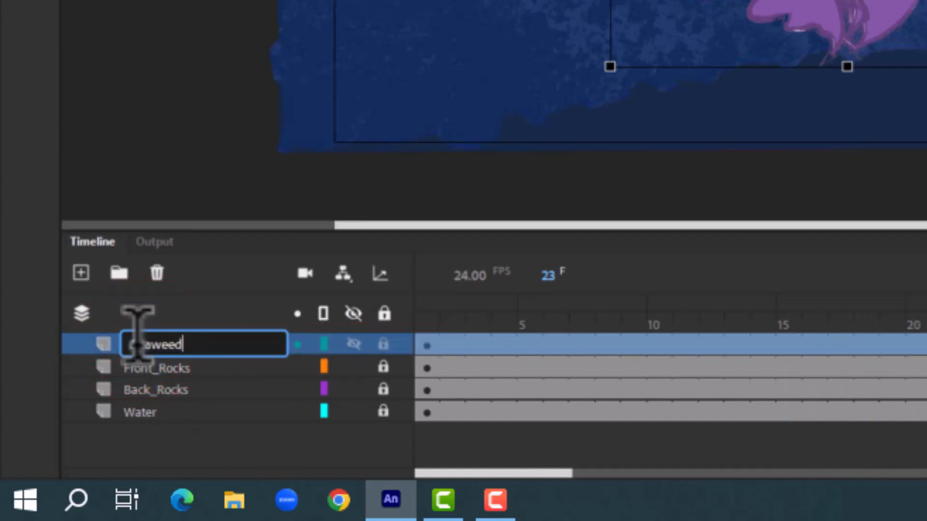
key(Return)
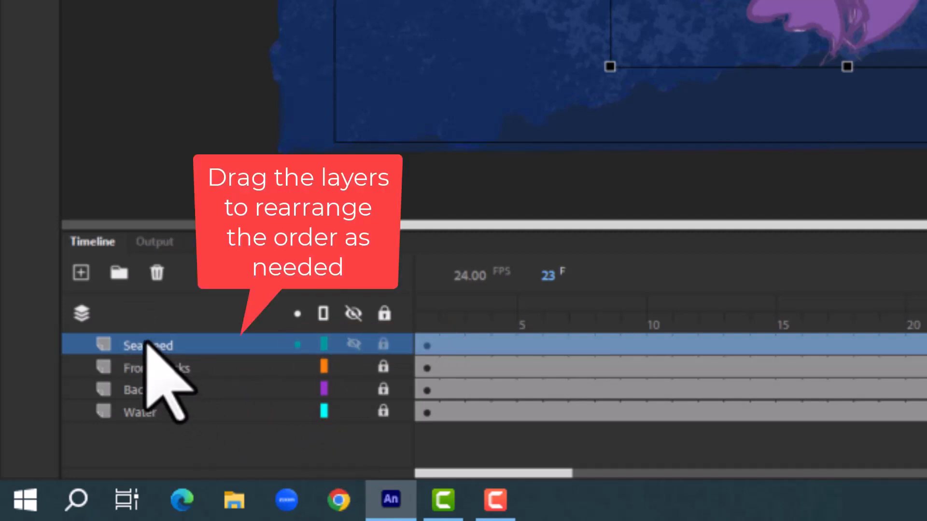
drag(146, 342, 139, 373)
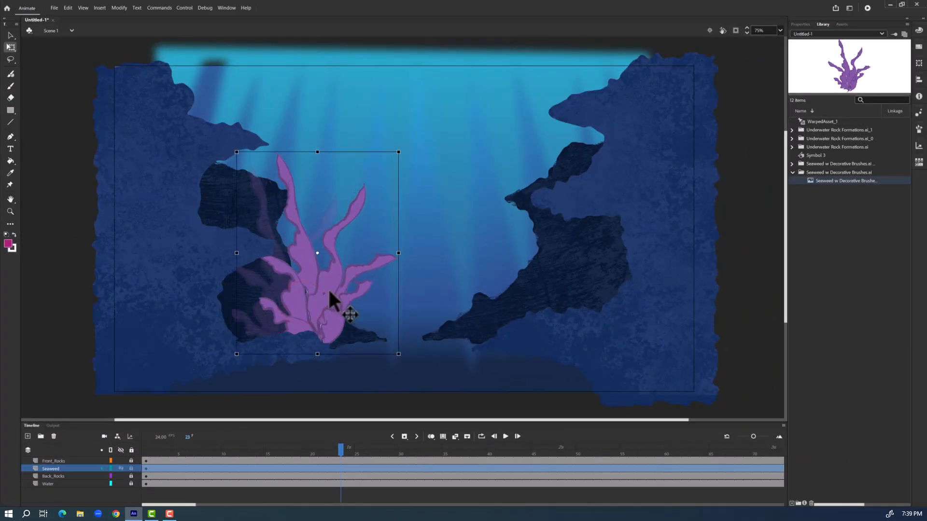
Reposition the seaweed slightly, convert it to a symbol named Seaweed, and open that symbol for editing
drag(329, 292, 334, 296)
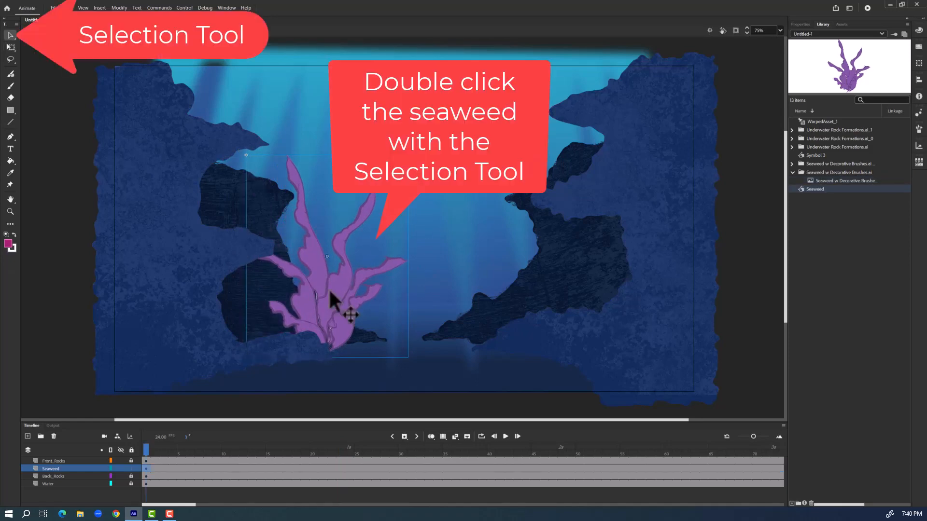
double_click(329, 291)
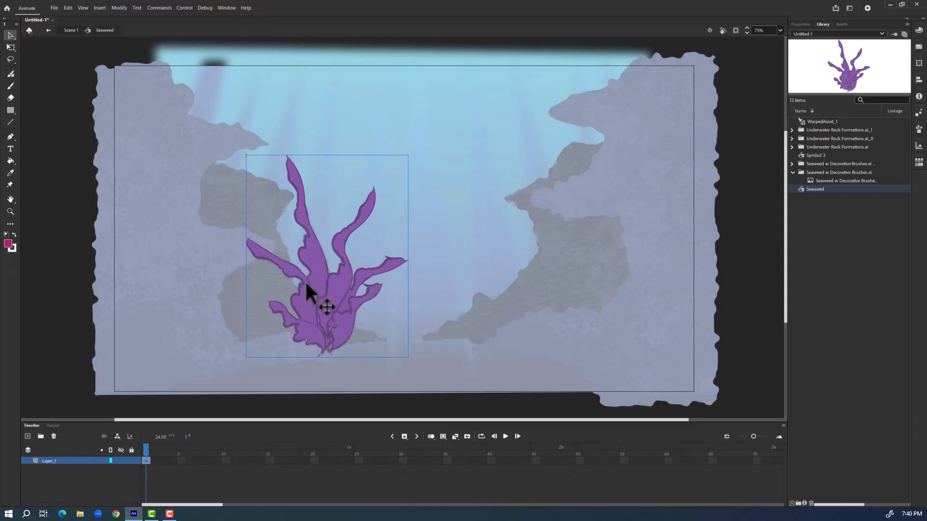
Use the Asset Warp tool to place a root joint at the seaweed's base and a child joint at the short right frond's tip
click(11, 185)
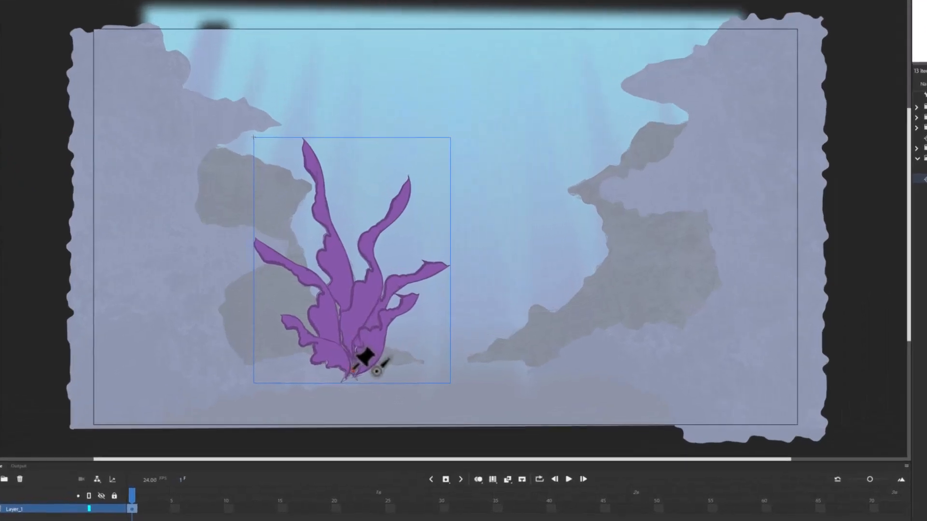
click(324, 344)
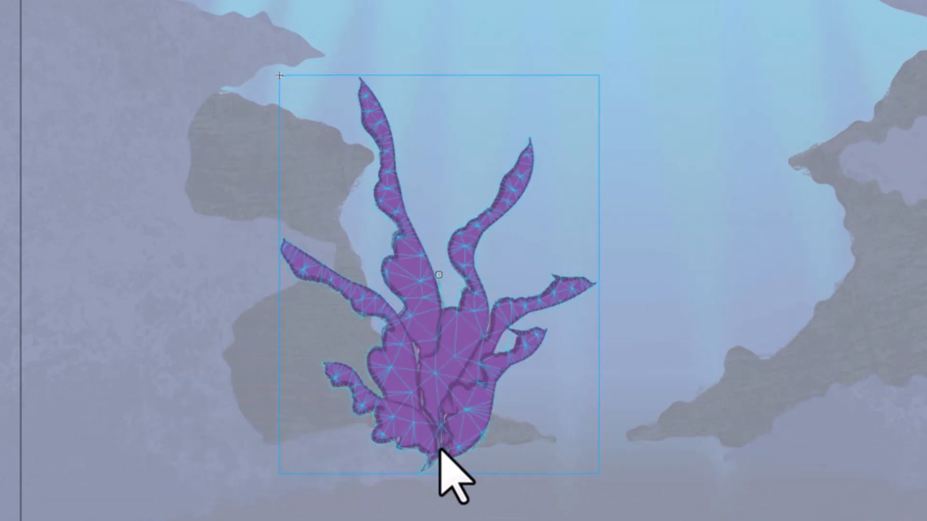
click(442, 453)
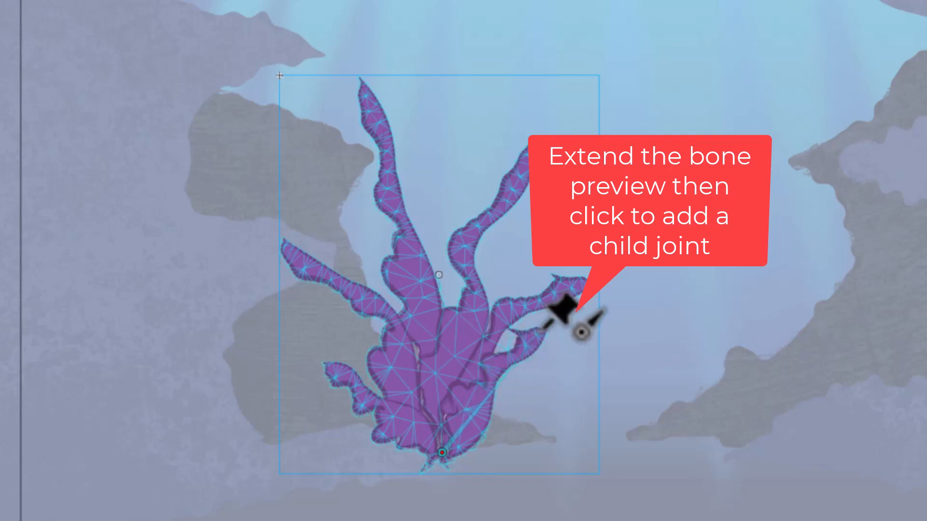
click(542, 330)
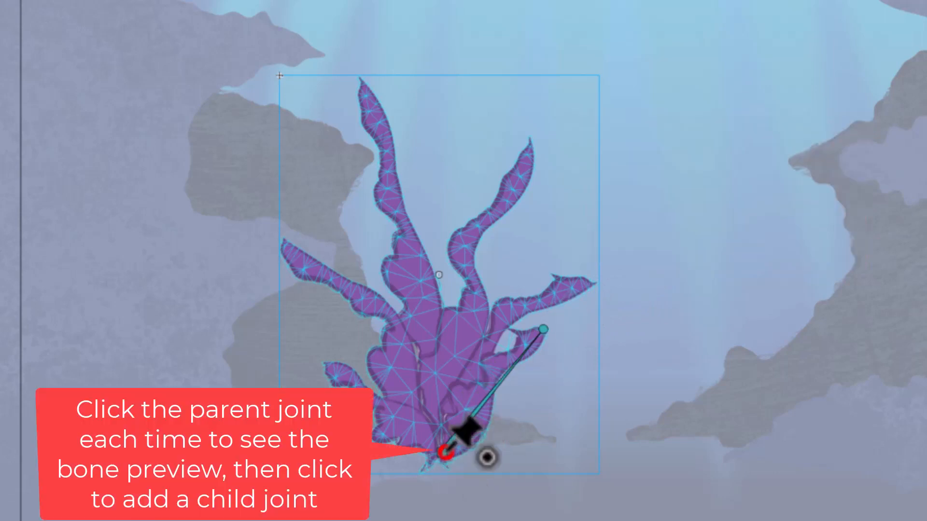
Add a bone from the base joint to the bend of the long lower-right frond, and a second bone on to its tip
click(444, 452)
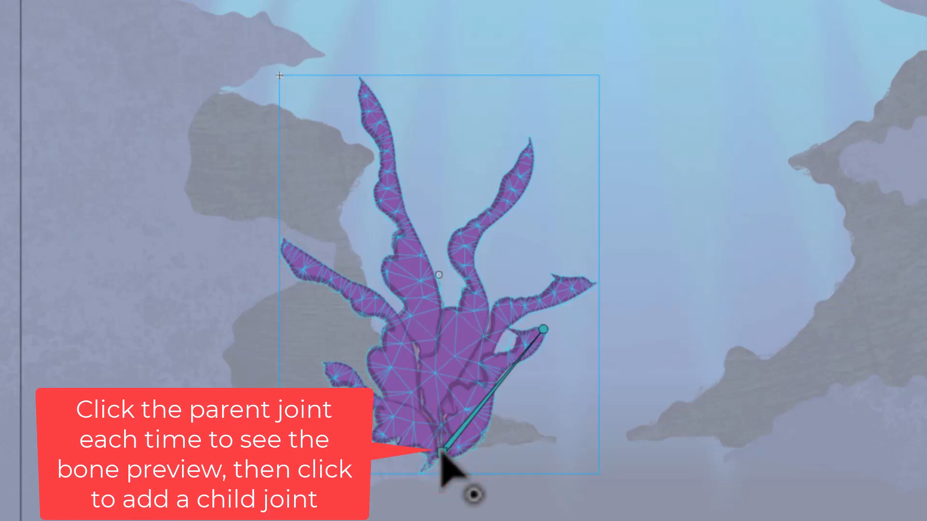
click(443, 453)
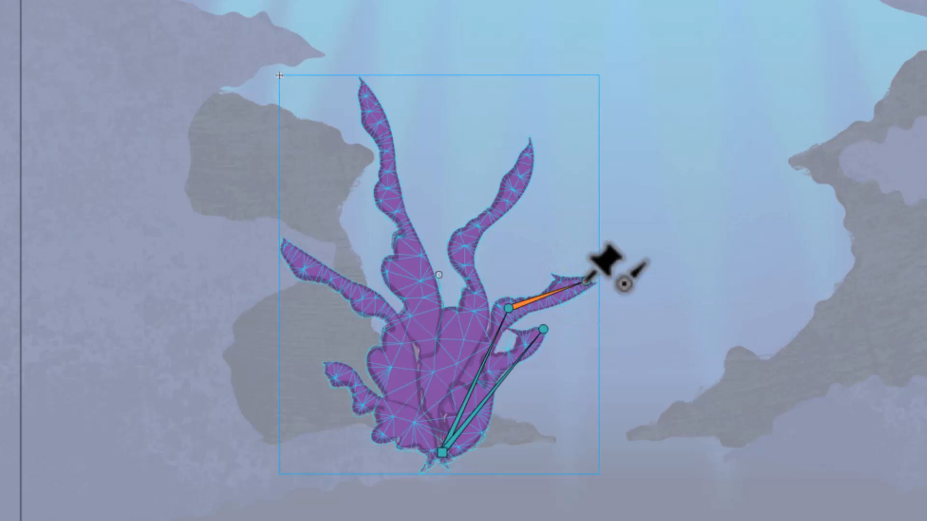
click(586, 281)
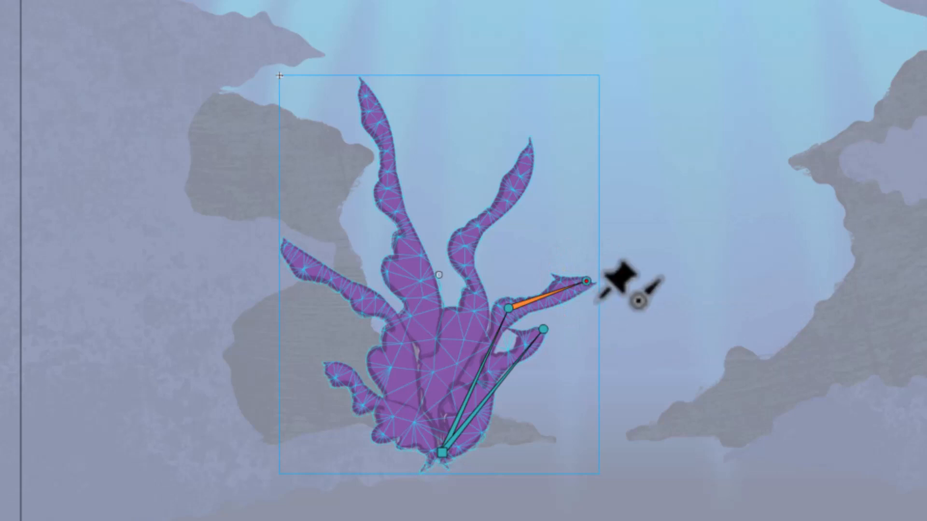
click(636, 267)
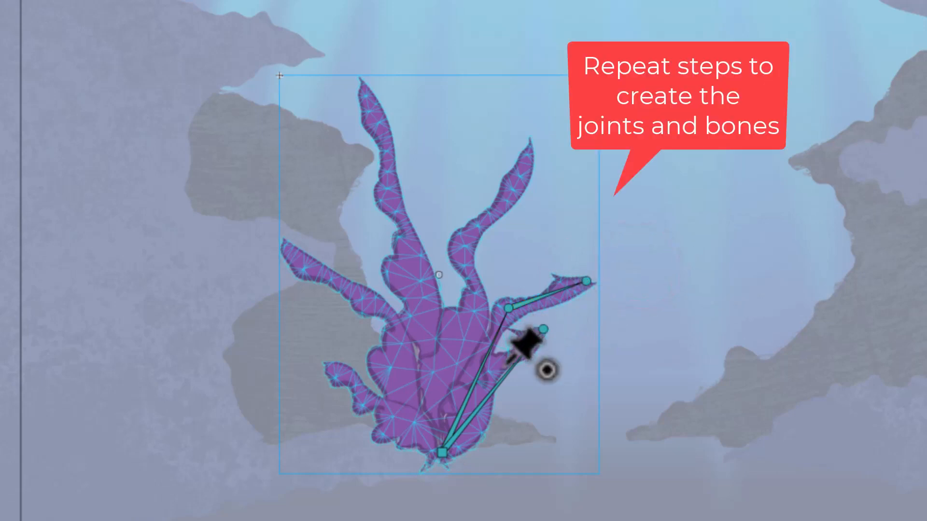
Add a bone from the base joint up into the tall right-hand frond
drag(465, 424, 529, 149)
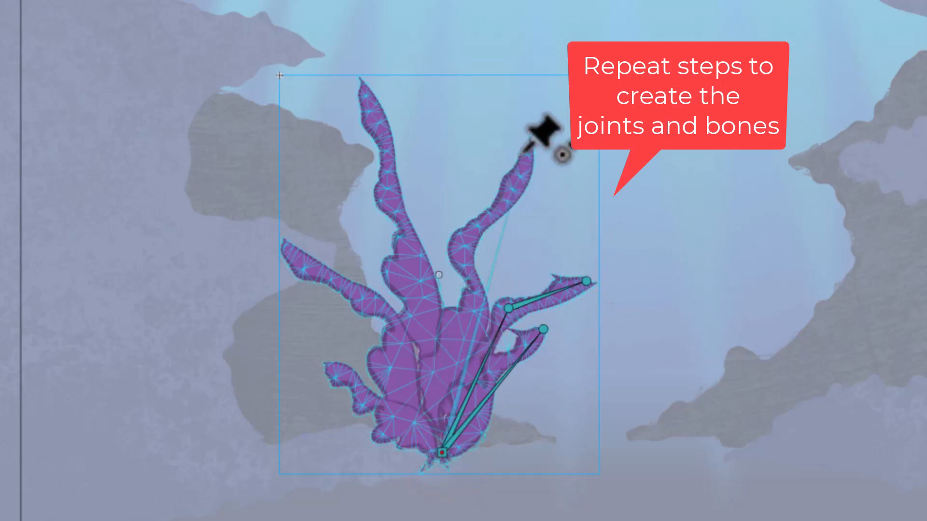